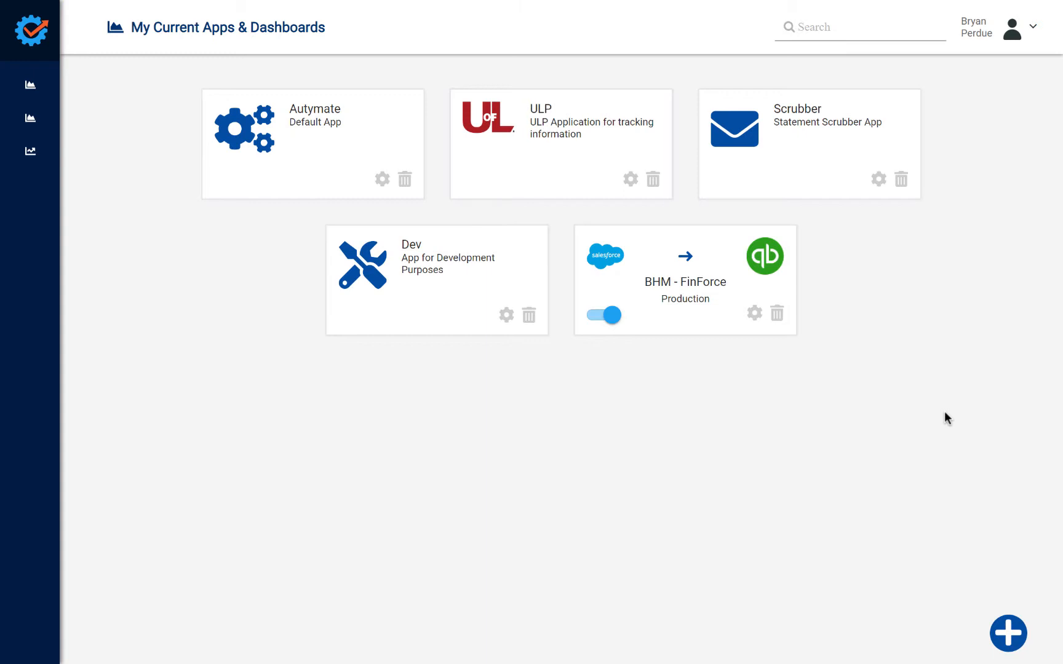
Step: Start a new franchise connection and choose Financial Force as the franchise type
click(1012, 640)
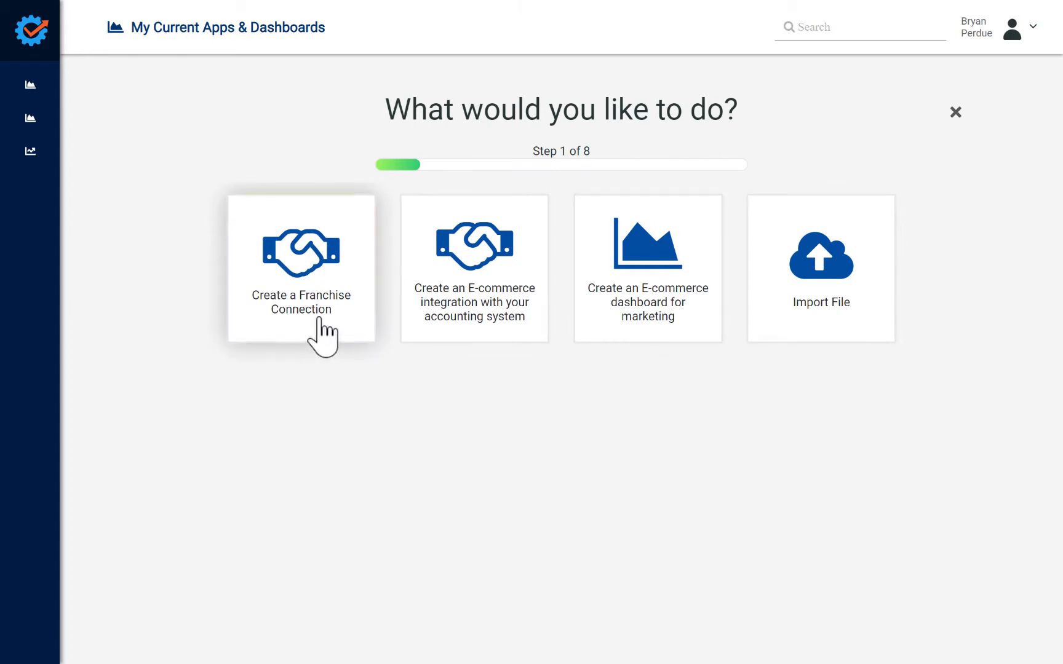
click(320, 318)
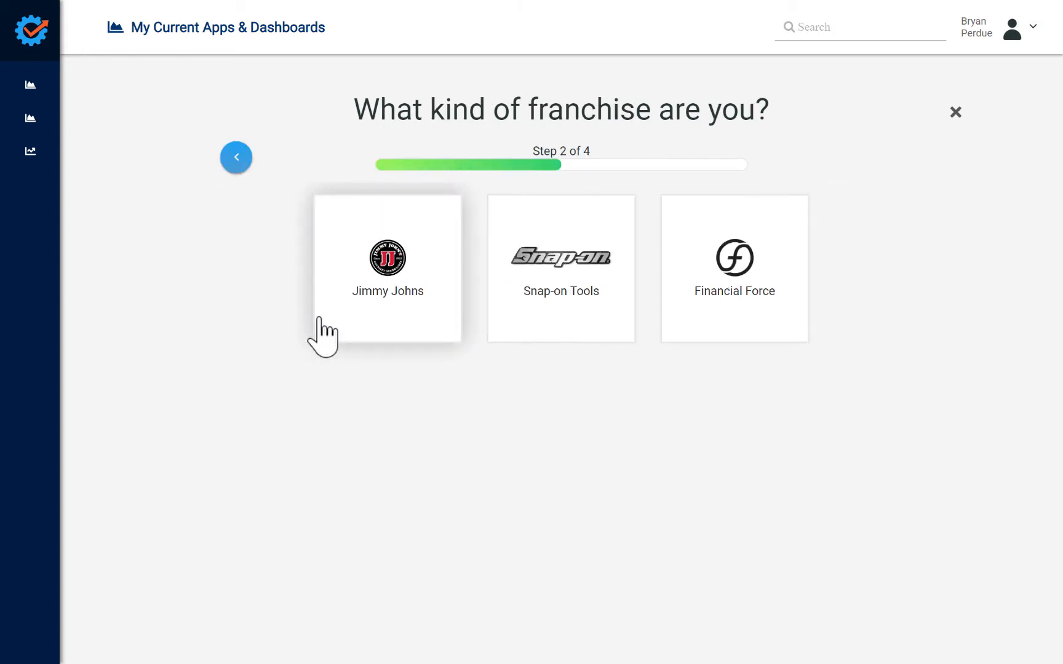
click(737, 316)
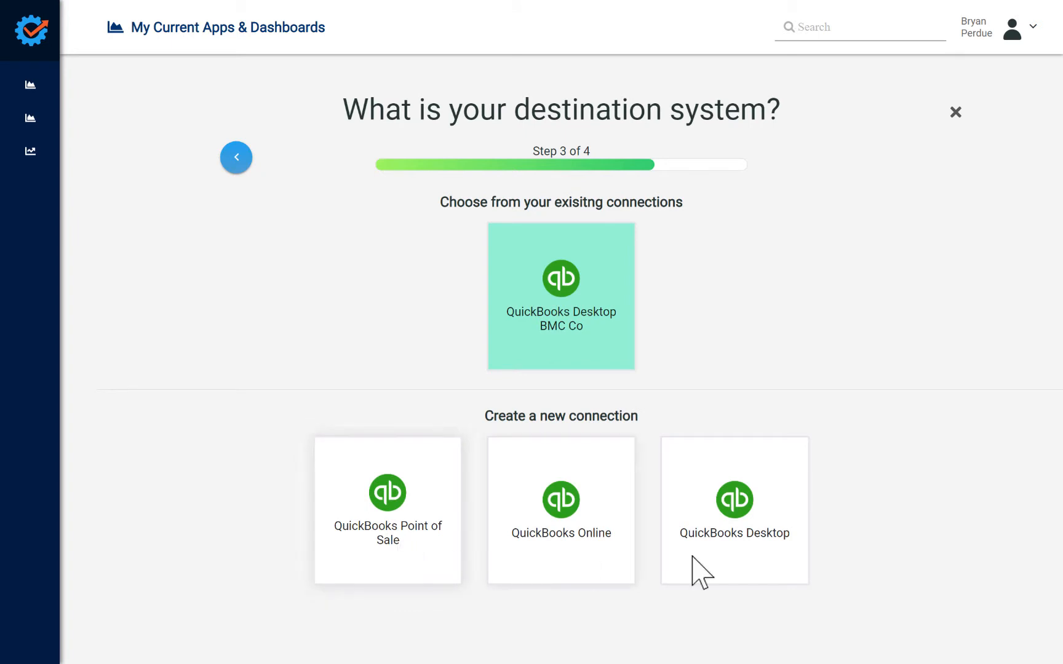
Step: Create a new QuickBooks Desktop connection as the destination system, named "QuickBooks Desktop ABC Co"
click(755, 542)
click(545, 277)
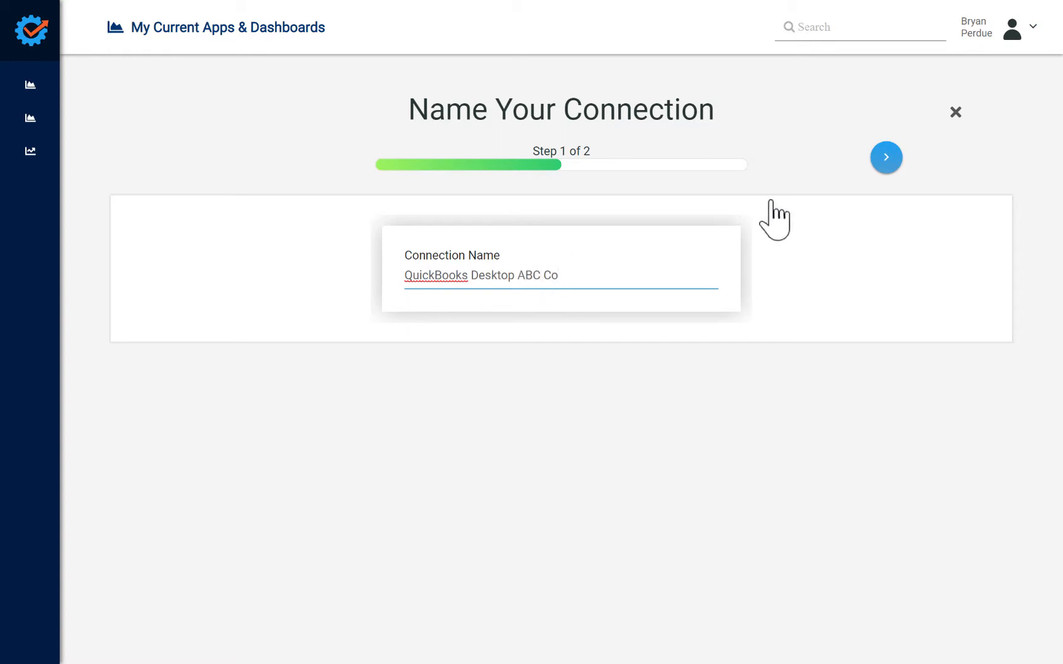
click(886, 159)
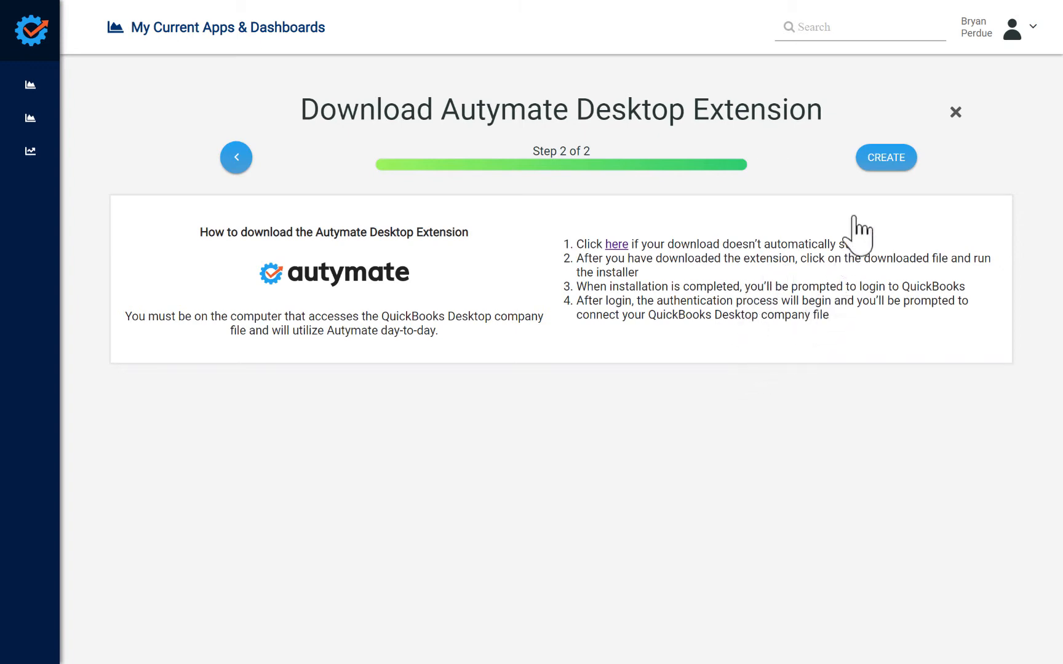
click(886, 161)
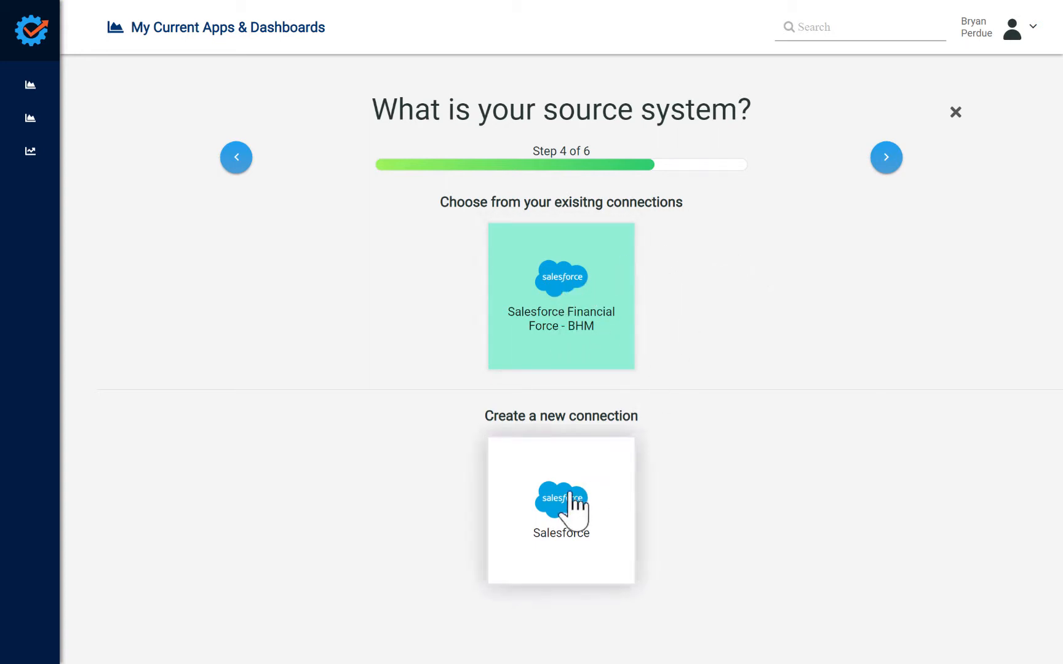
Step: Add a new Salesforce connection as the source system, with a name beginning "Salesforce AB", and proceed to account access
click(600, 532)
click(501, 285)
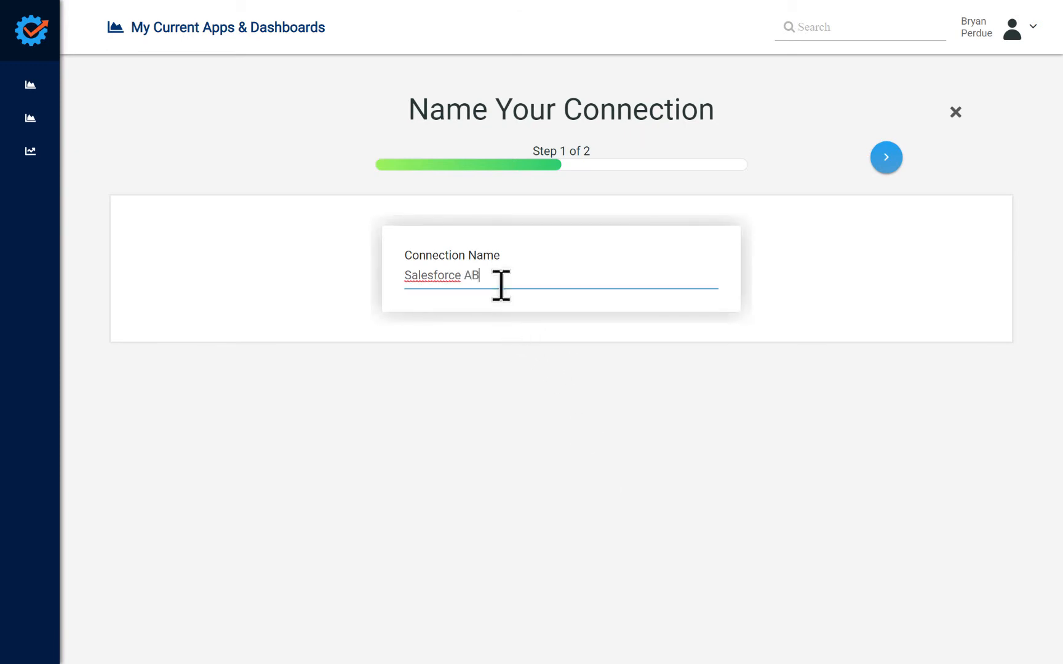
click(886, 157)
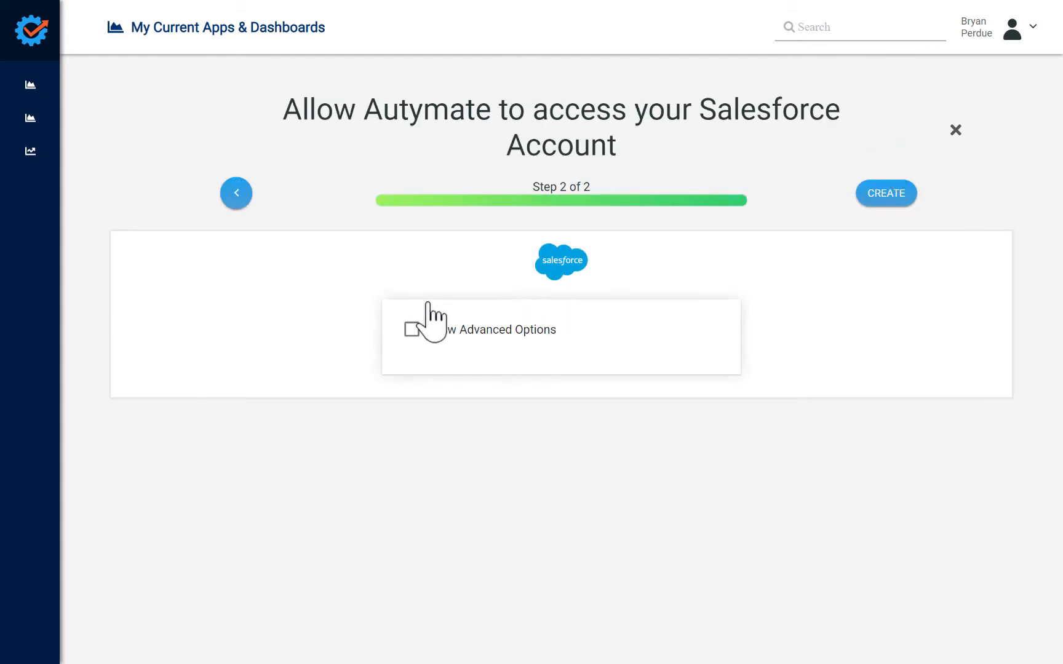
Step: Examine the Salesforce environment choices in the advanced options, and hide the advanced options again
click(412, 330)
click(592, 365)
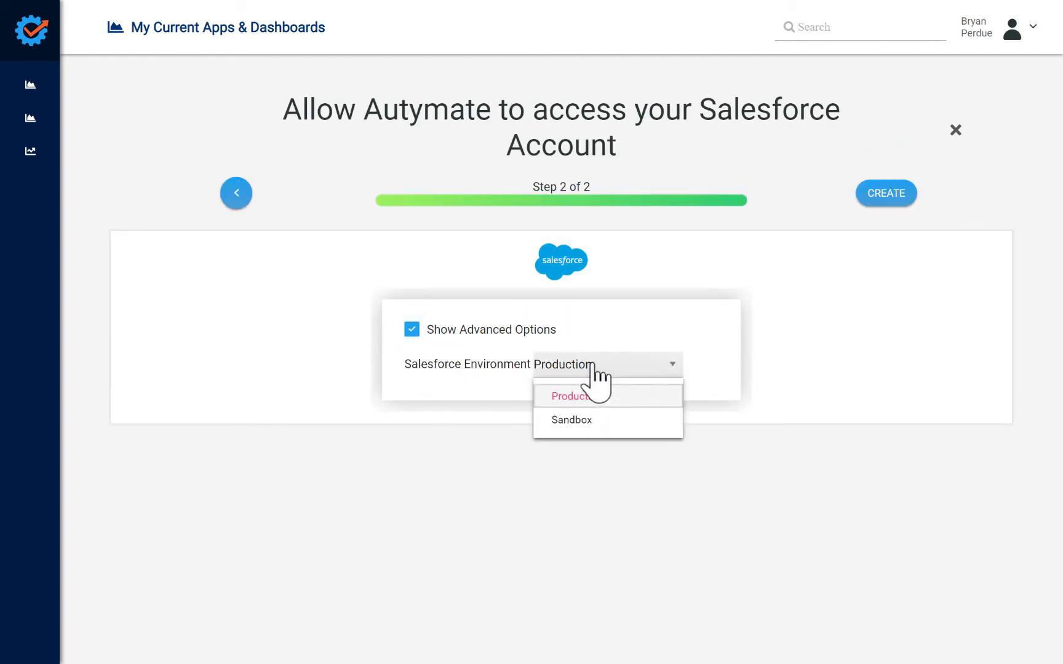
click(592, 367)
click(411, 330)
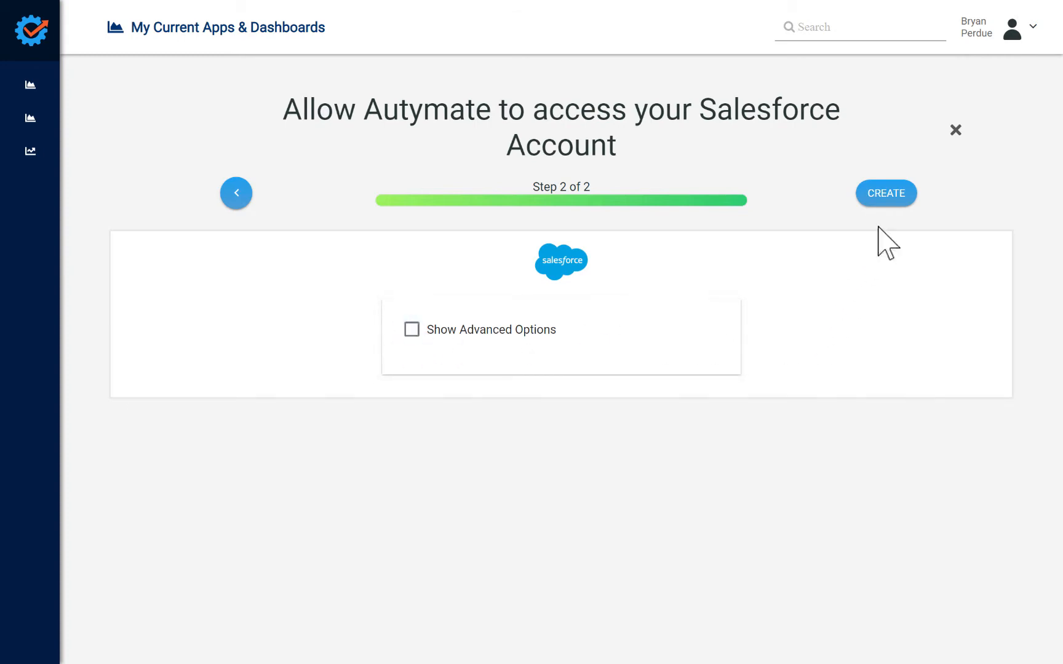
Step: Create the Salesforce connection and allow Autymate to access the Salesforce account
click(890, 200)
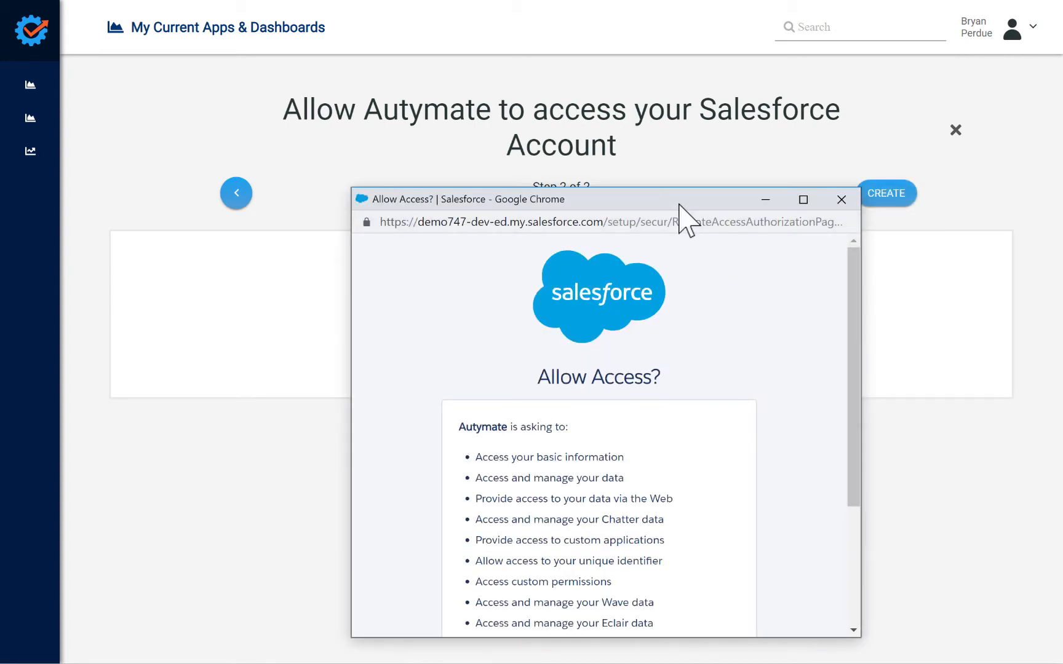
drag(677, 201, 609, 106)
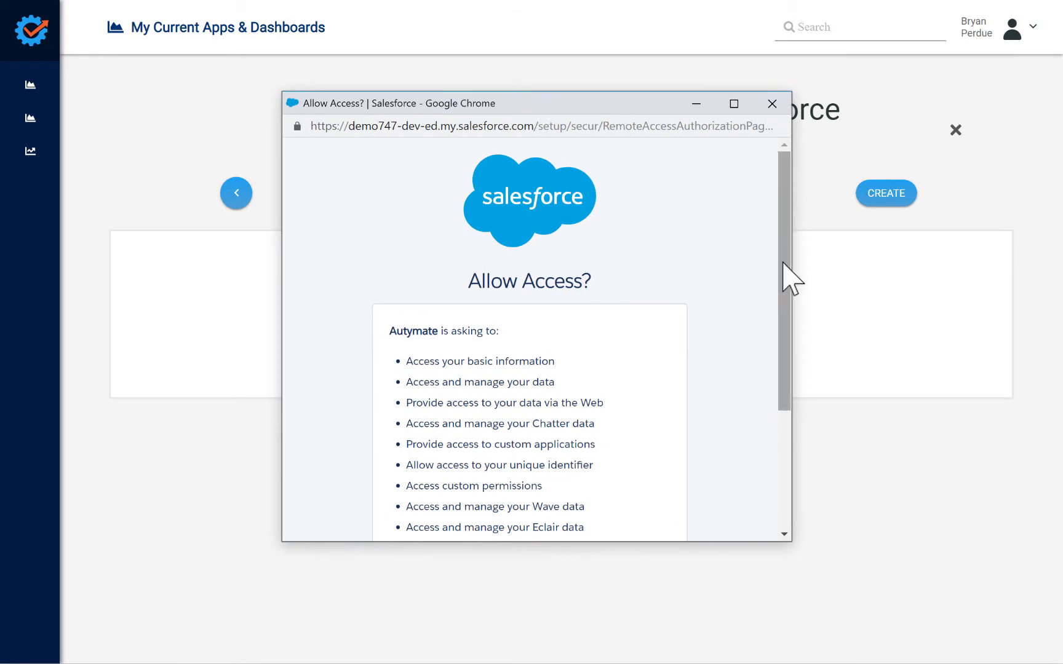
drag(785, 271, 787, 386)
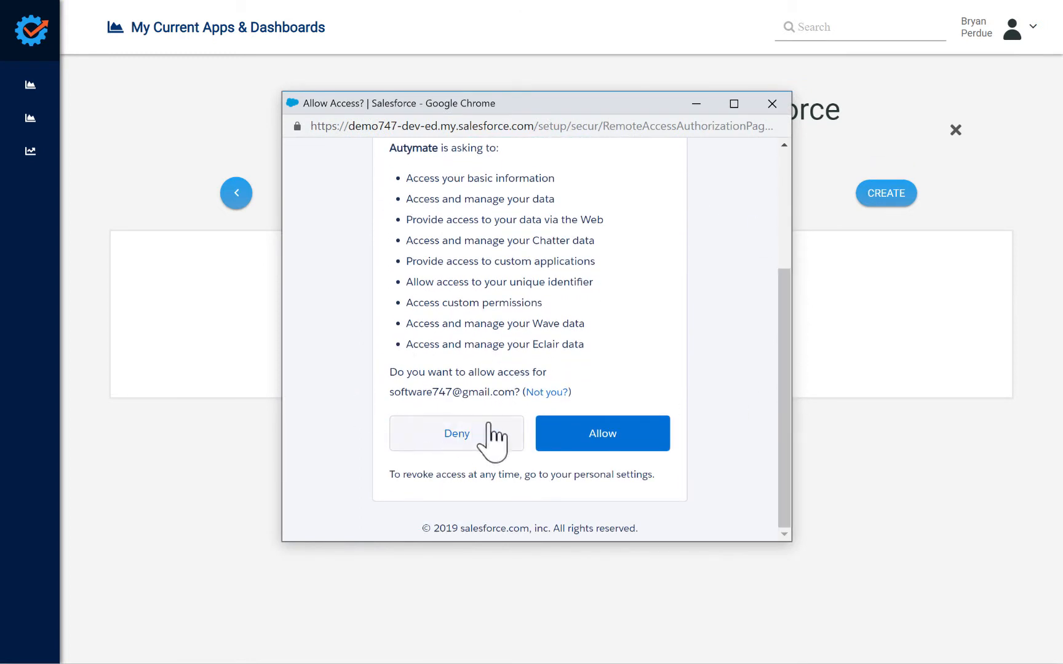
click(612, 436)
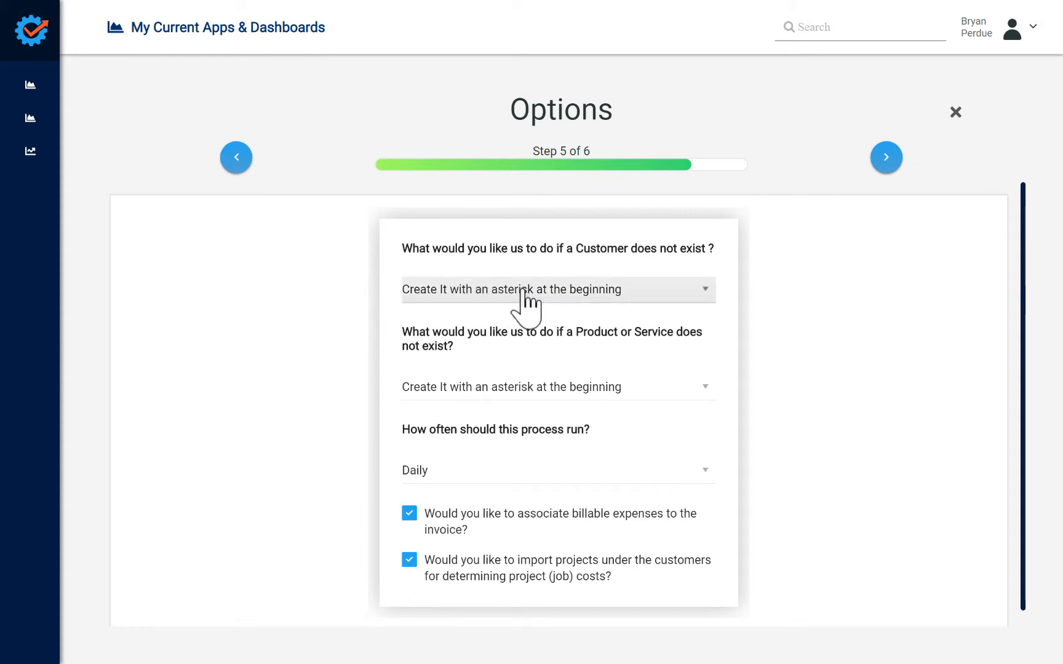
Step: Examine the available choices for missing customers, missing products or services, and how often the process runs
click(661, 301)
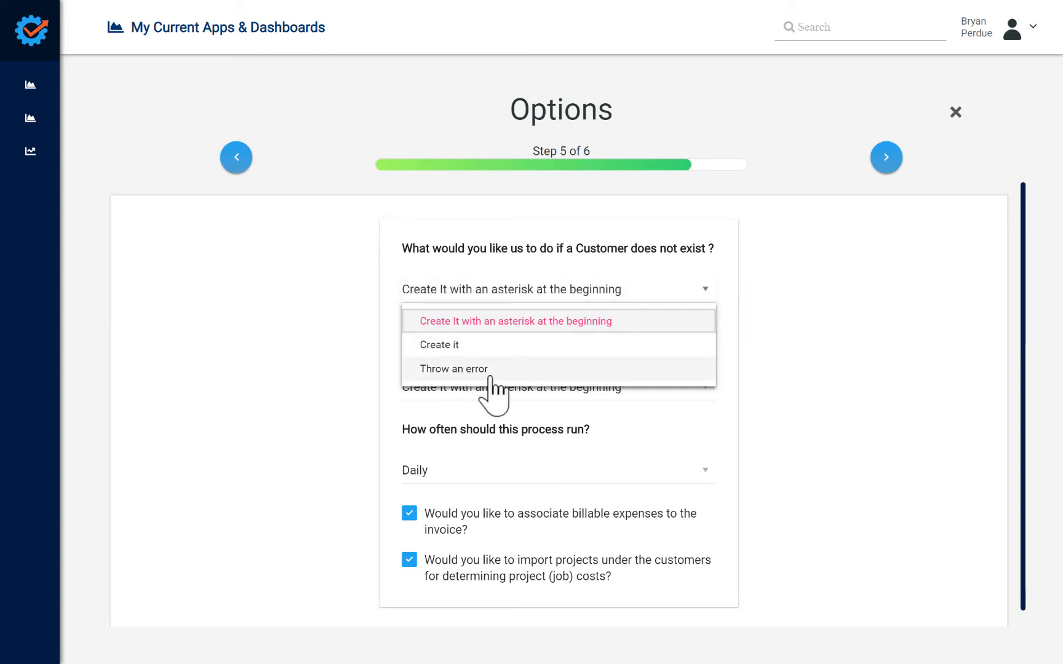
click(789, 366)
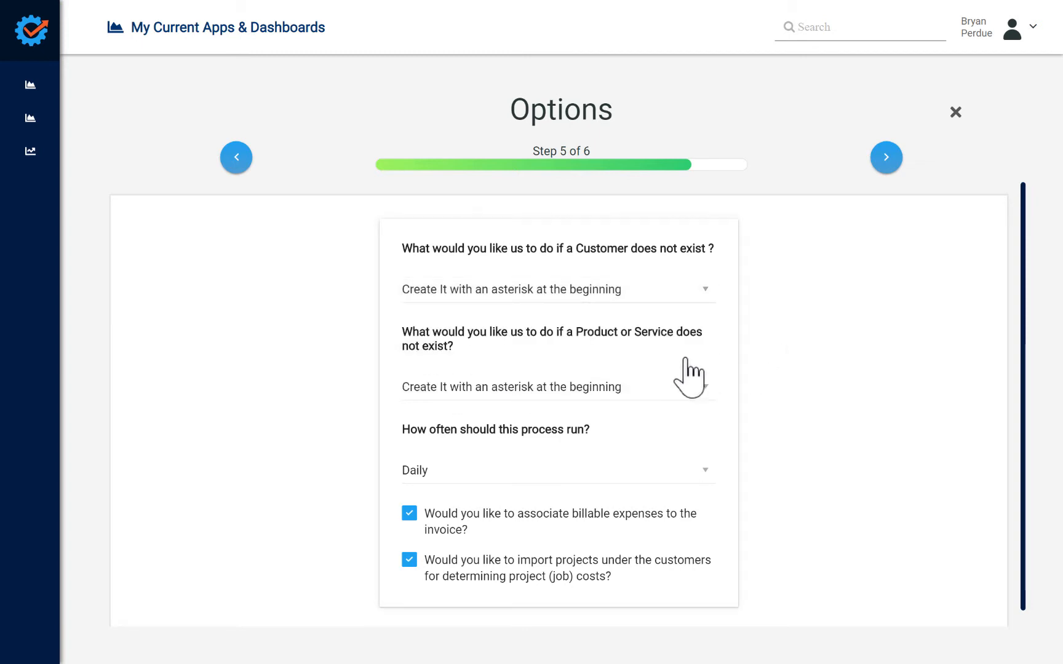
click(650, 407)
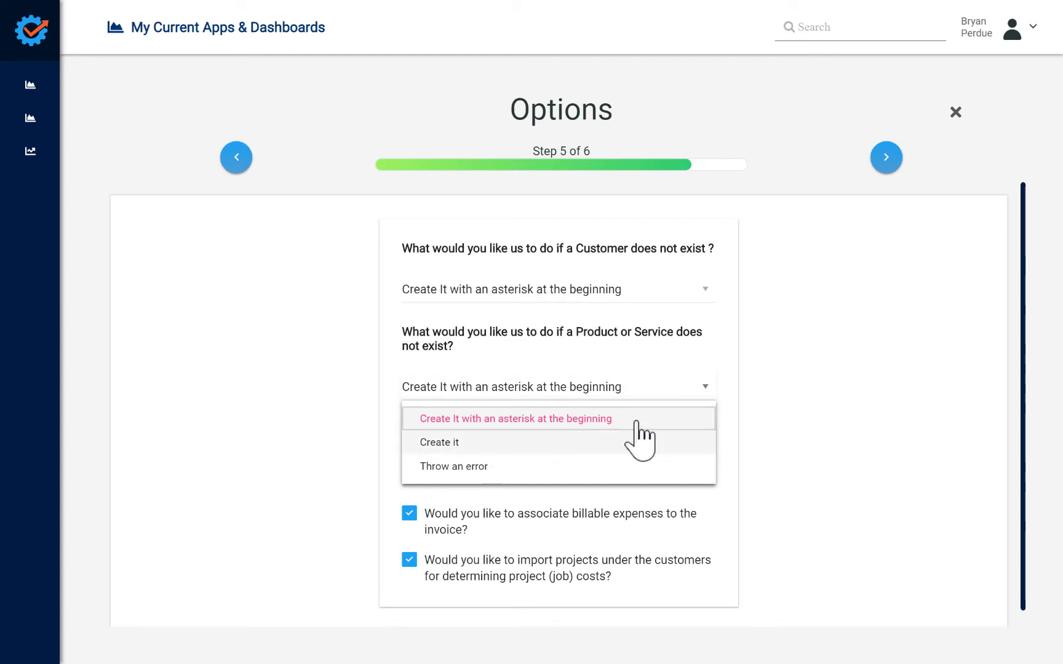
click(849, 423)
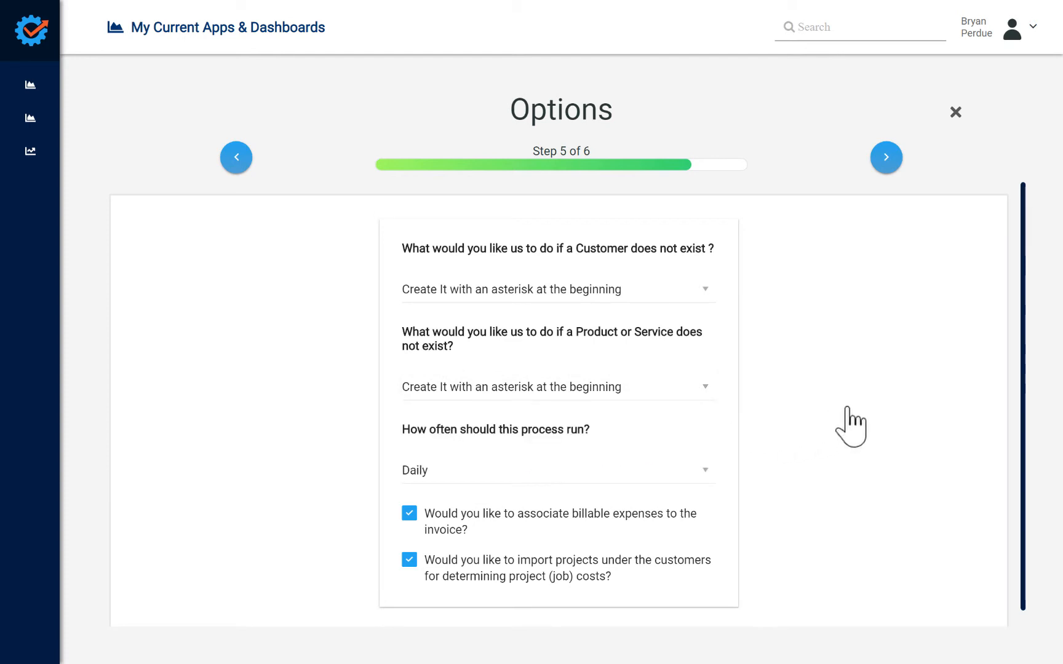
click(622, 477)
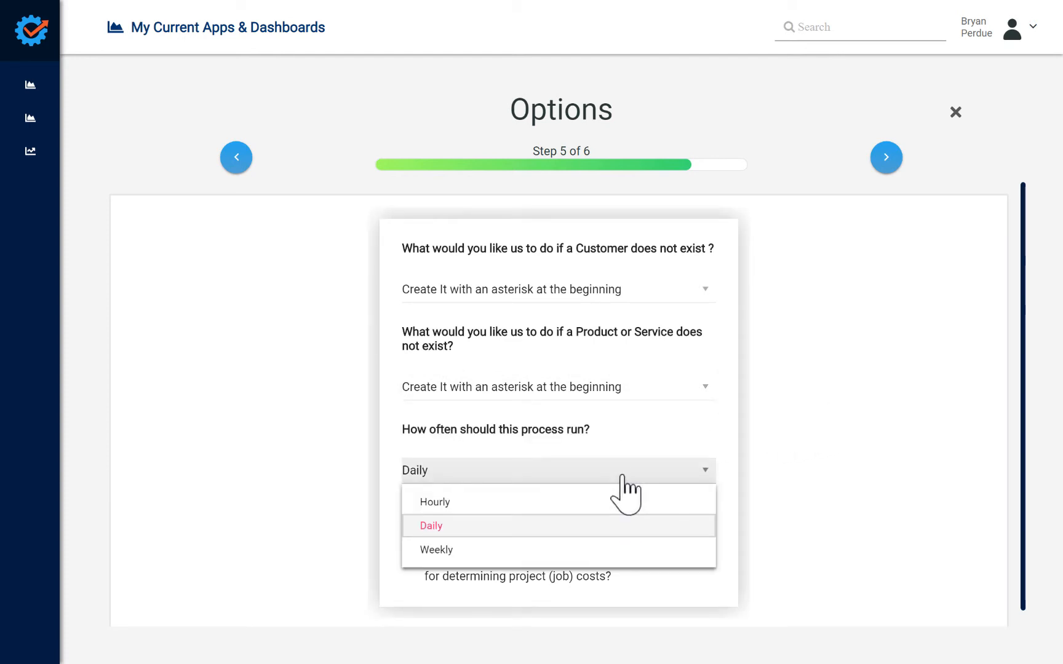
click(797, 463)
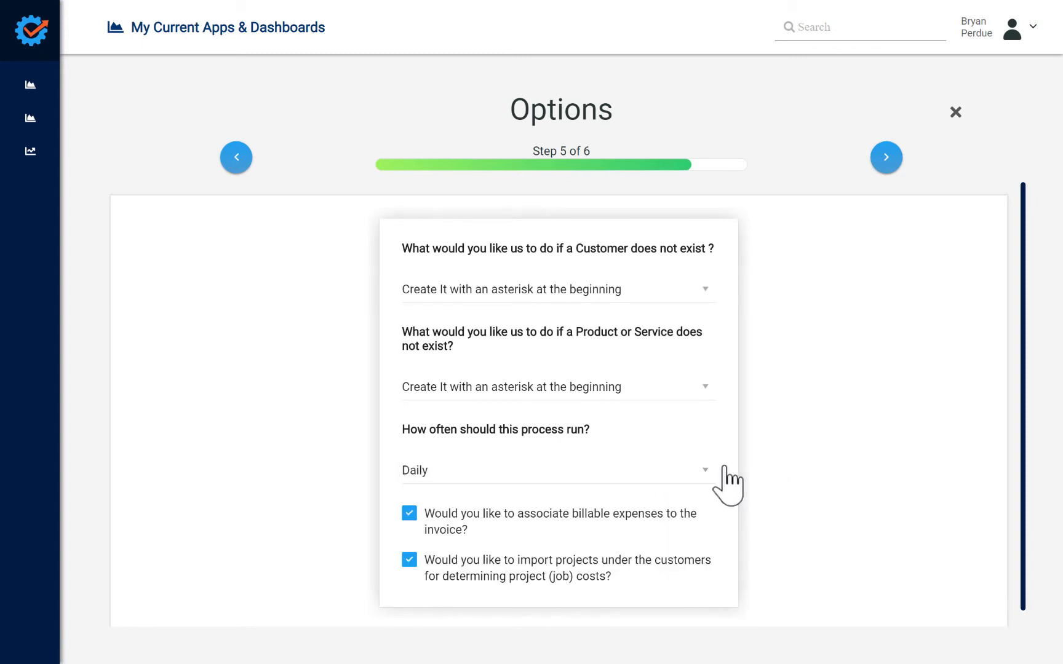
Step: Accept the default options, name the Autymation "ABC Co FinForce" with the description "Production", and finish the setup
scroll(693, 514, down, 1)
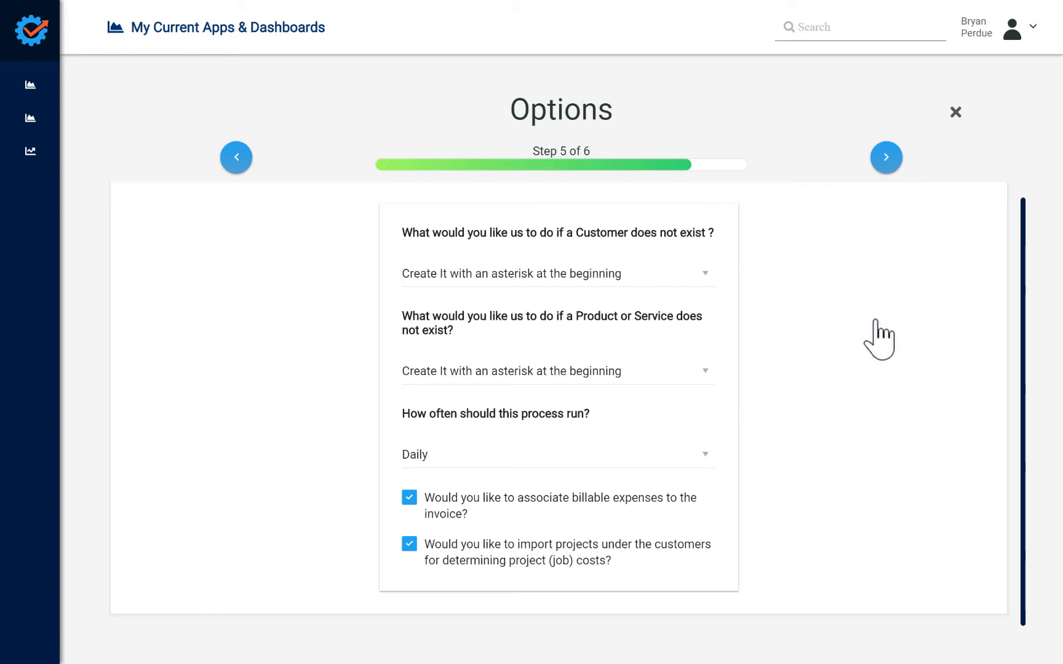
click(886, 158)
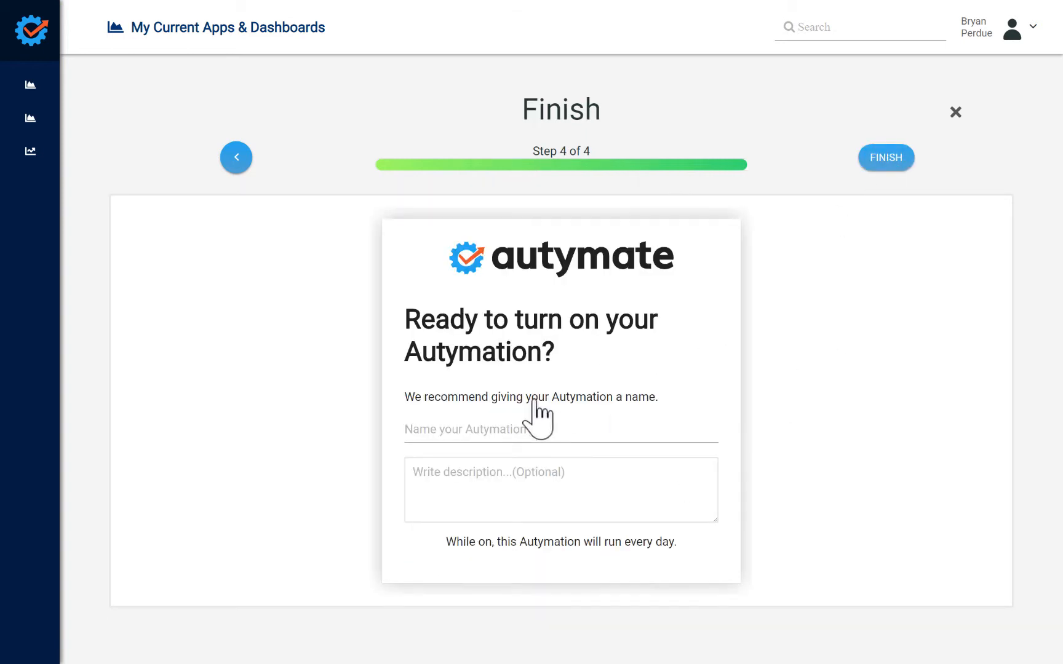
click(485, 429)
text(ABC  Co FinForce)
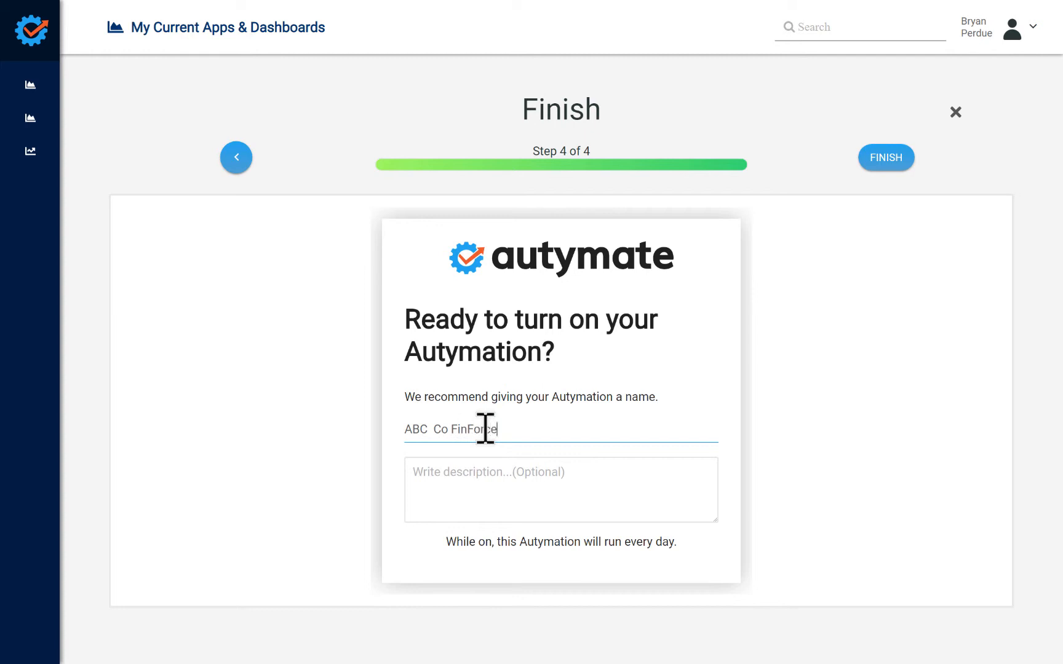
click(485, 480)
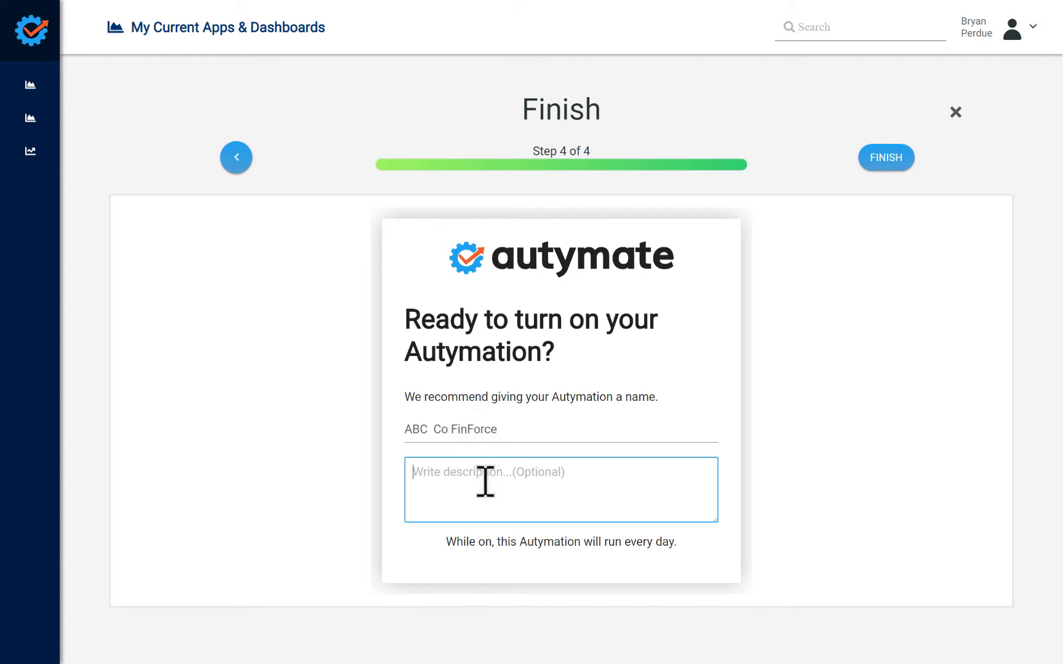
text(Production)
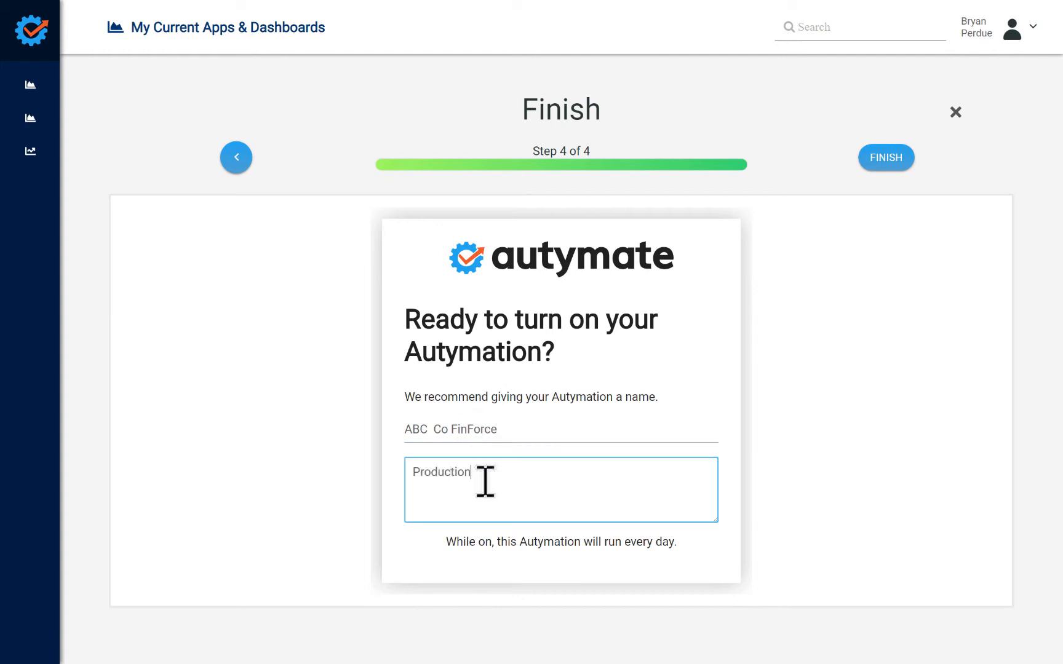
click(889, 161)
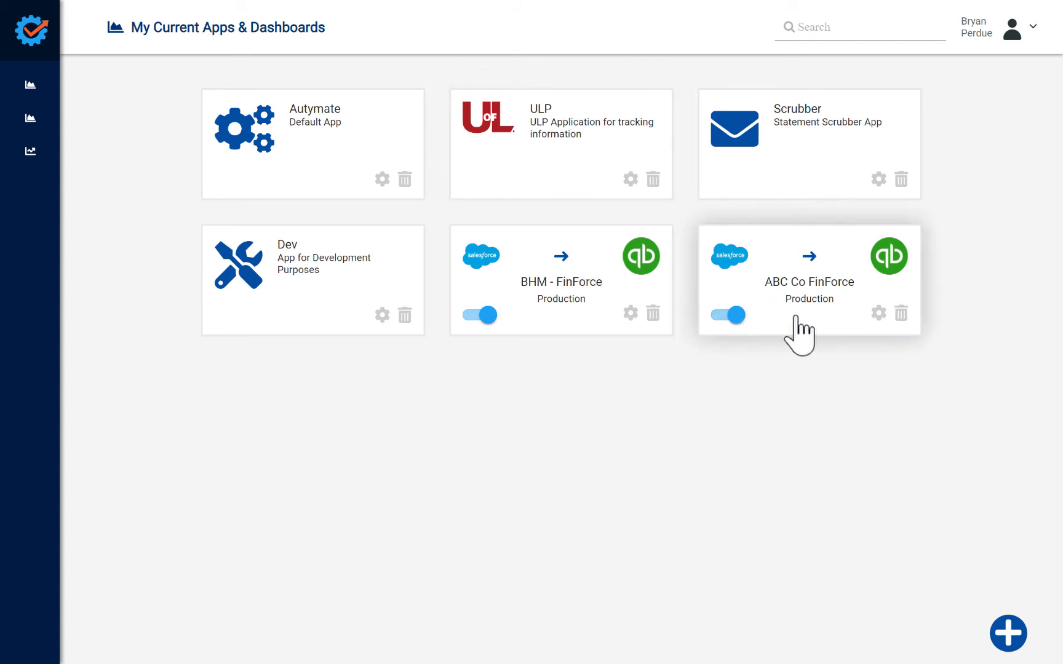
Step: Switch the ABC Co FinForce Autymation off and back on, and briefly open and close its setup wizard
click(732, 314)
click(732, 314)
click(828, 331)
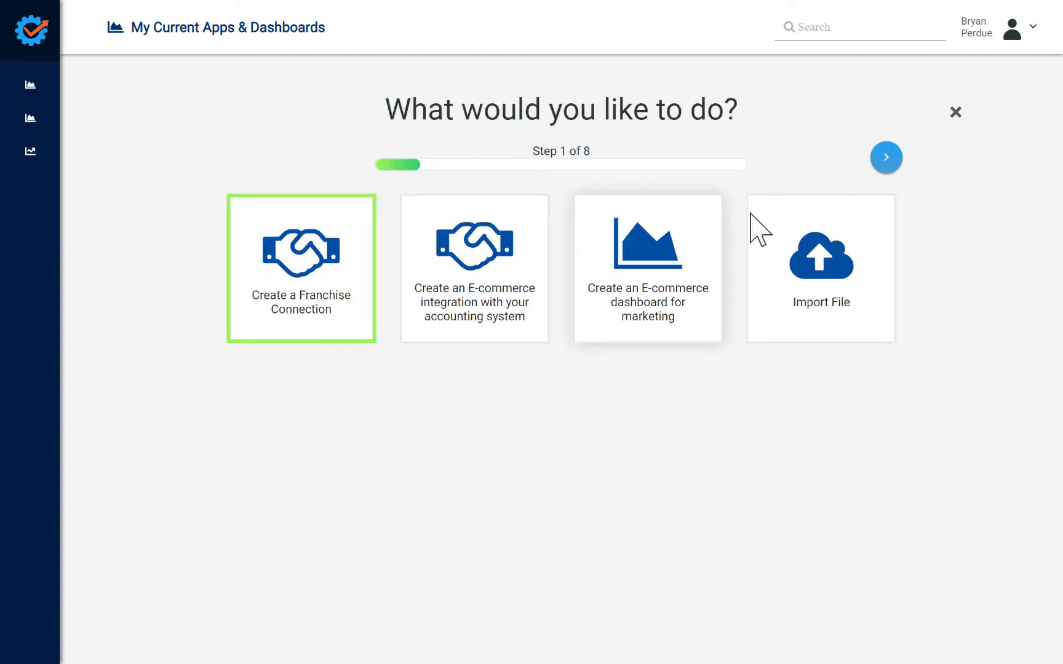
click(955, 113)
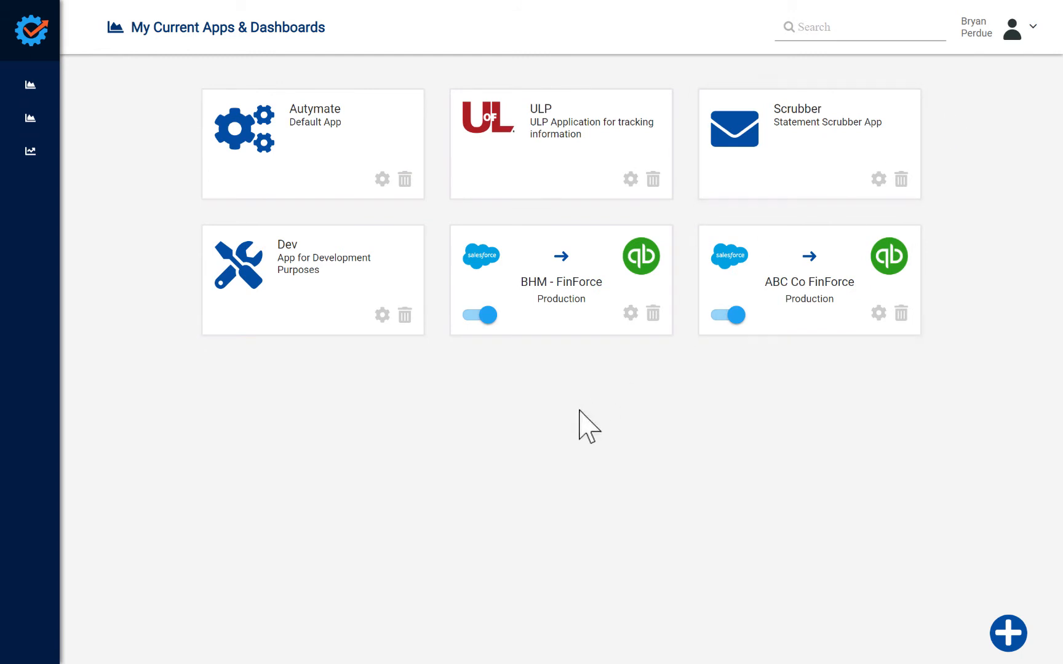
Step: Open the ProjectsModule page for adding a new connection
mouse_move(2, 191)
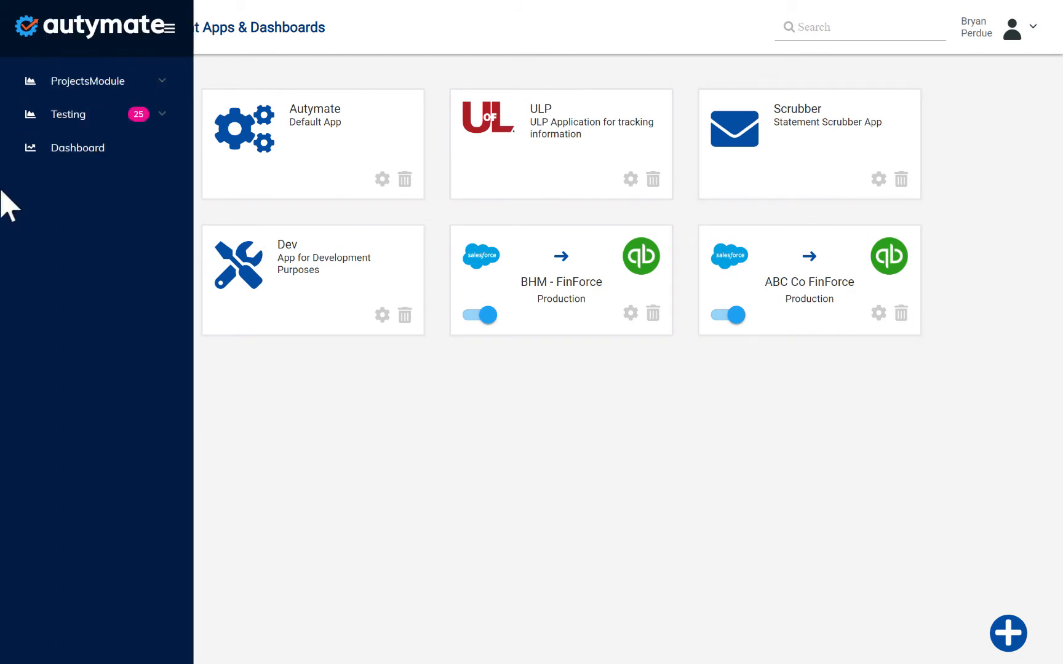
click(76, 88)
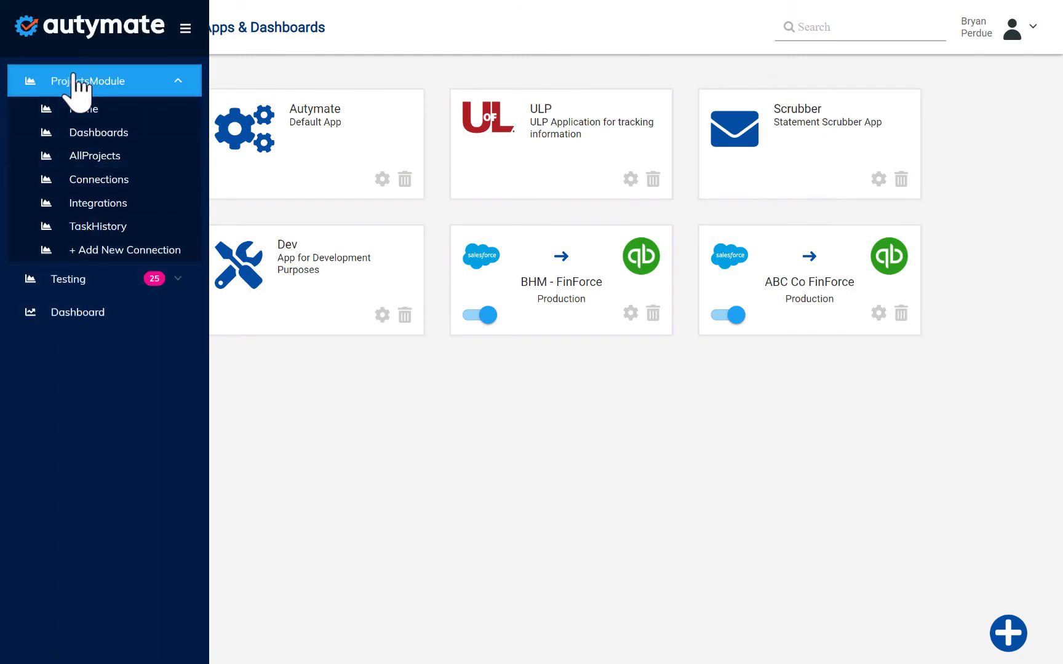
click(101, 249)
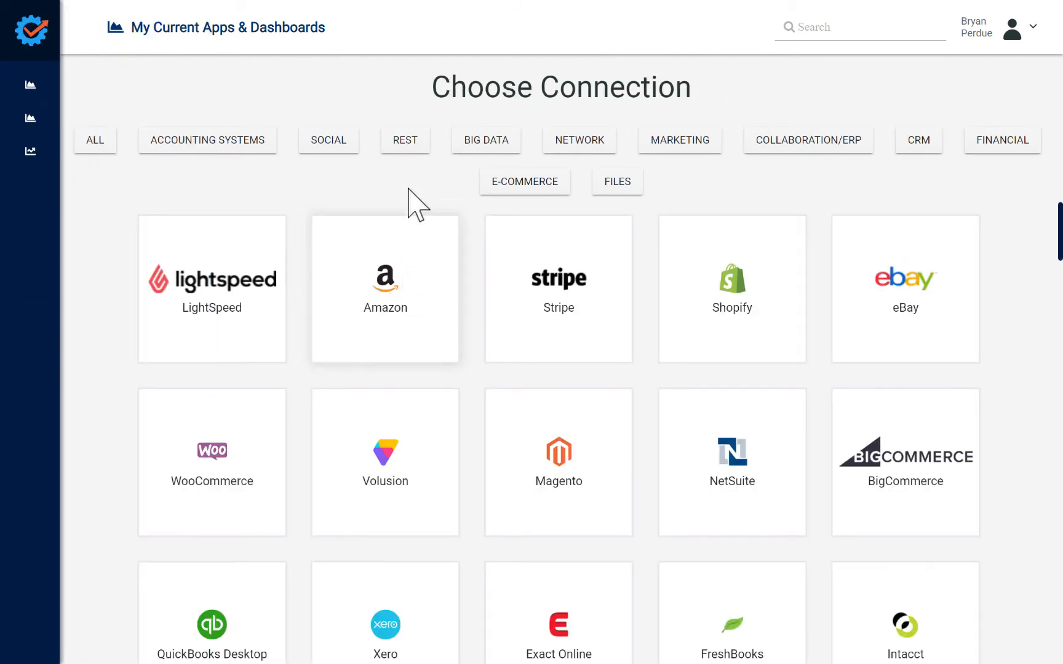
Step: Browse the connectors in each category from Accounting Systems through Financial, E-commerce and Files
click(210, 144)
click(324, 148)
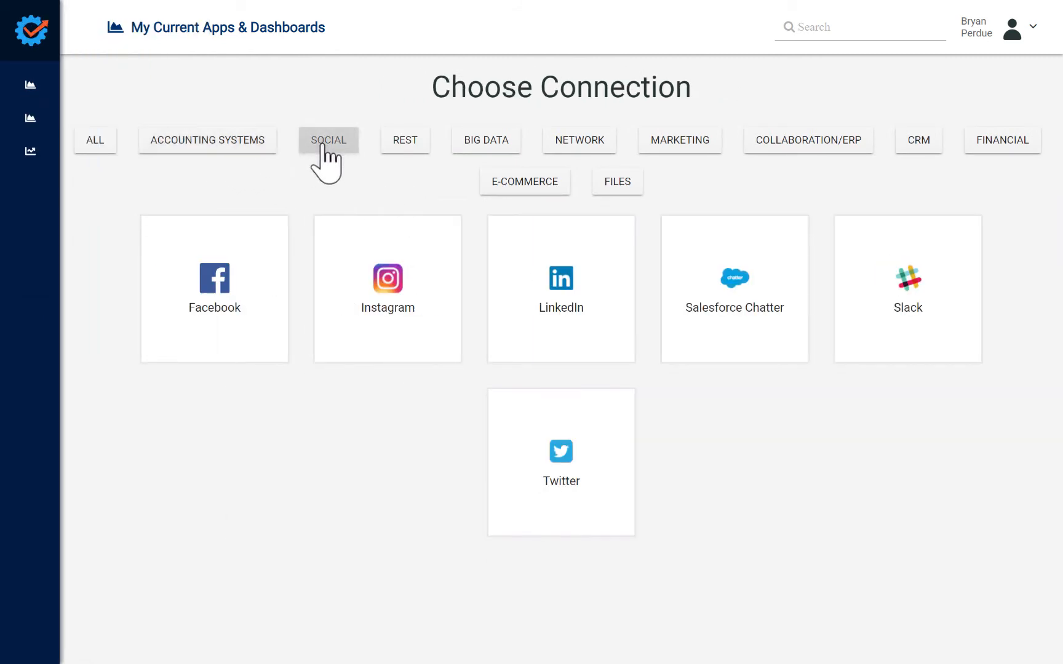
click(401, 143)
click(499, 146)
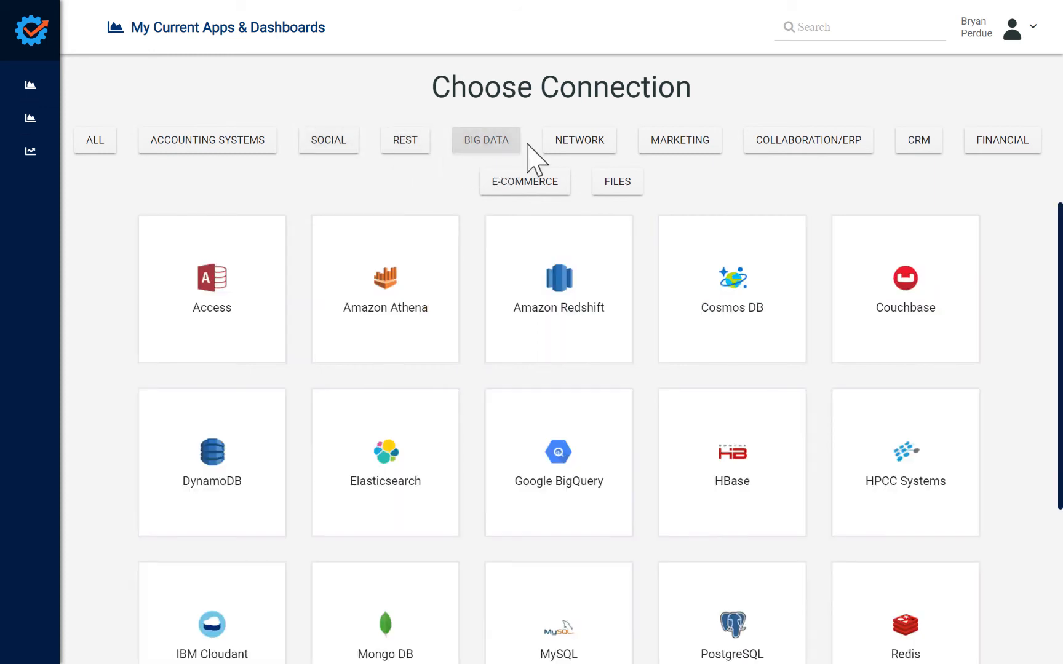
click(569, 147)
click(665, 146)
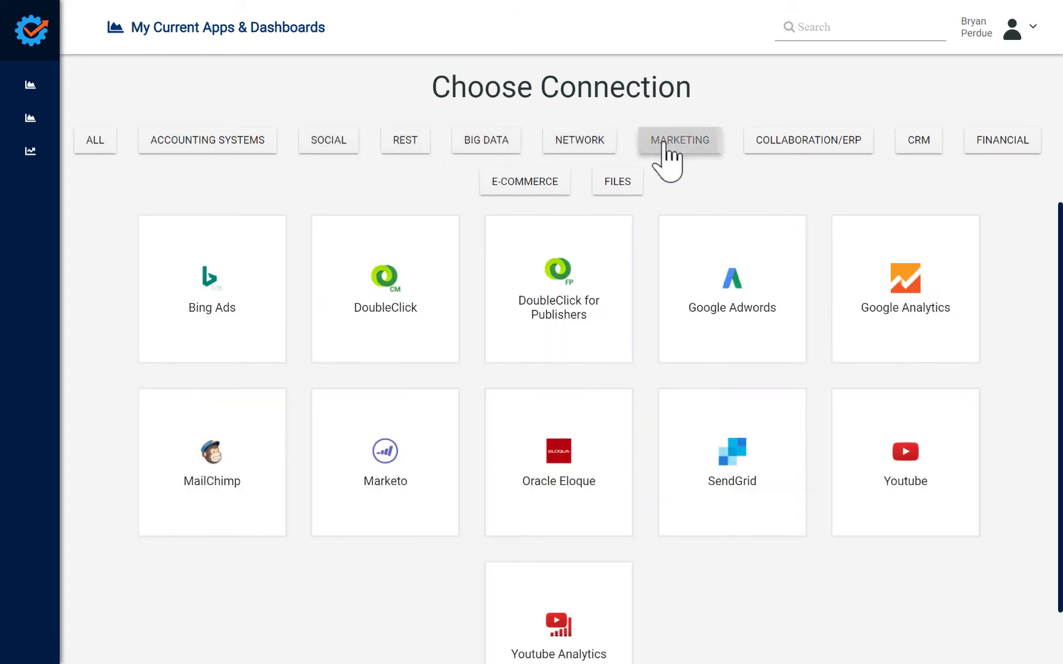
click(756, 147)
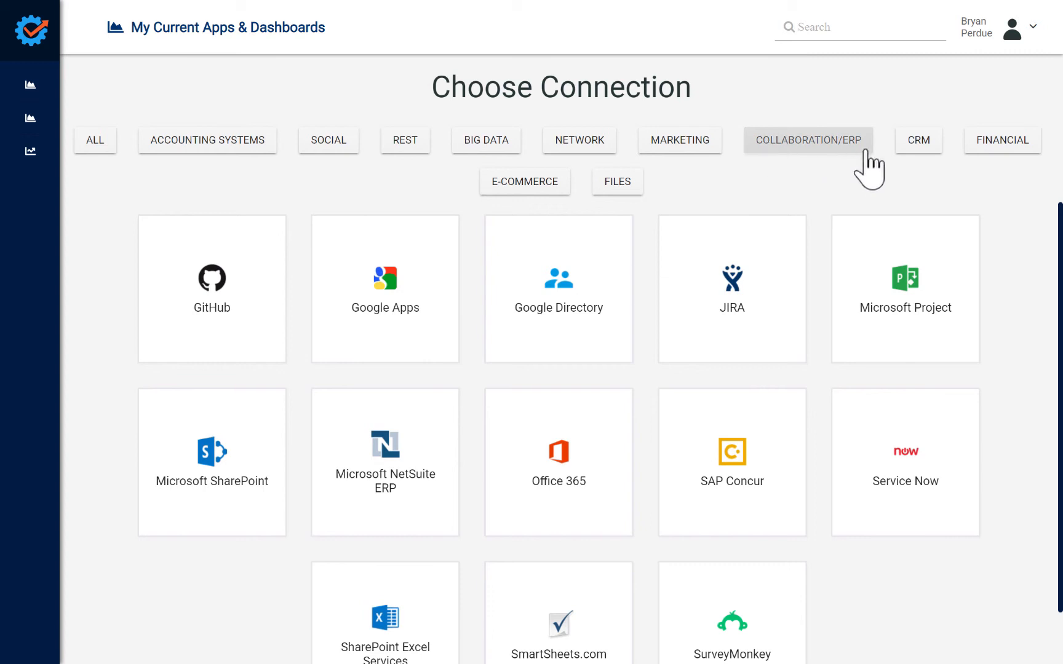
click(910, 145)
click(990, 146)
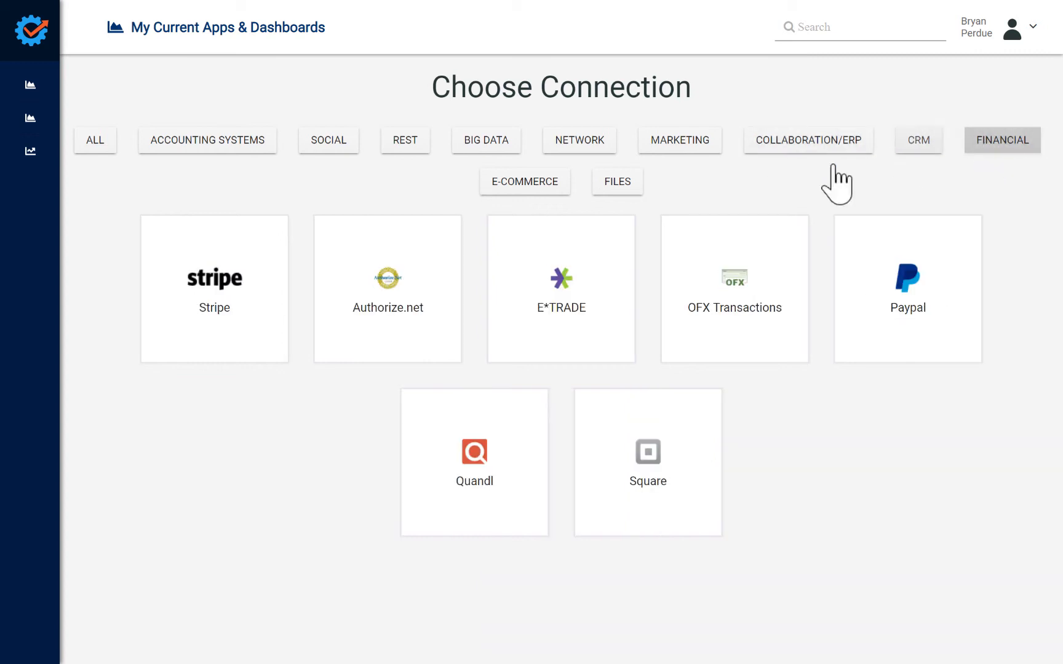
click(539, 191)
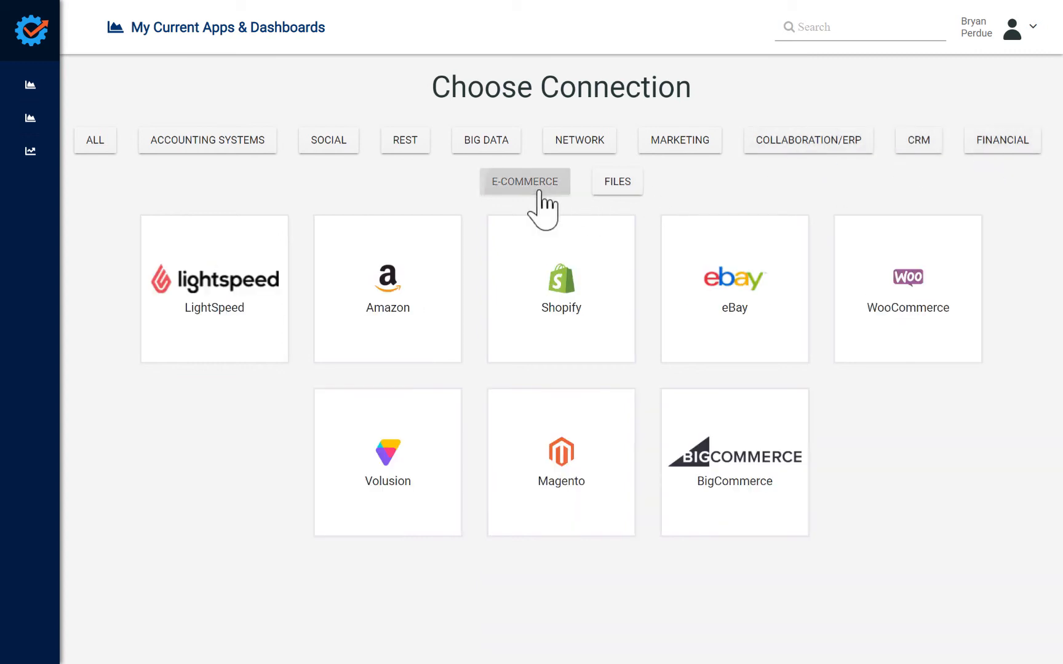
click(628, 187)
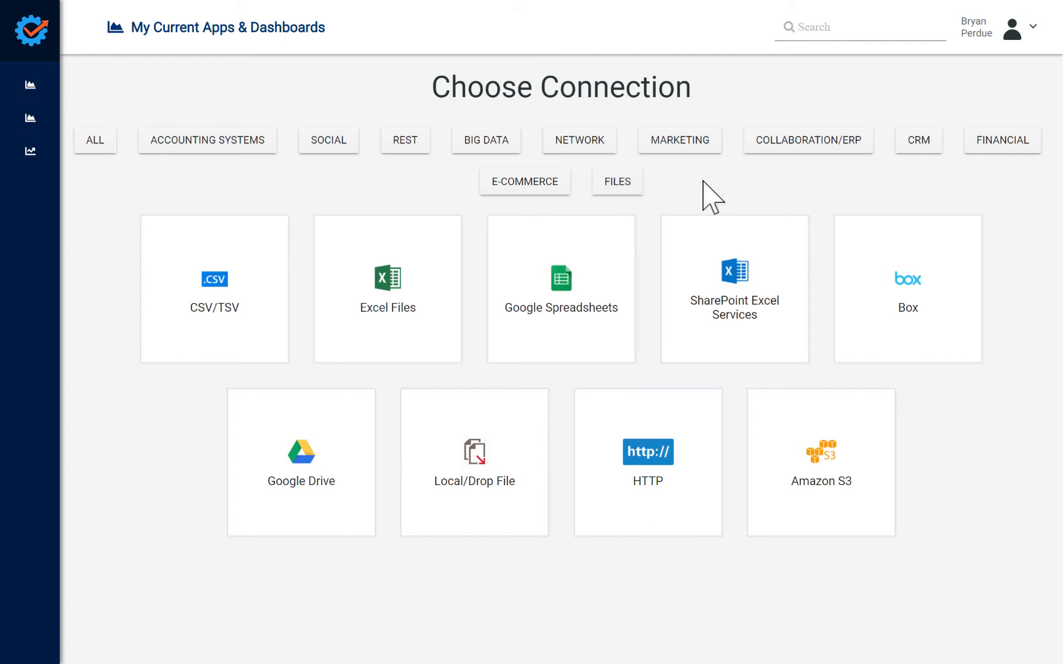